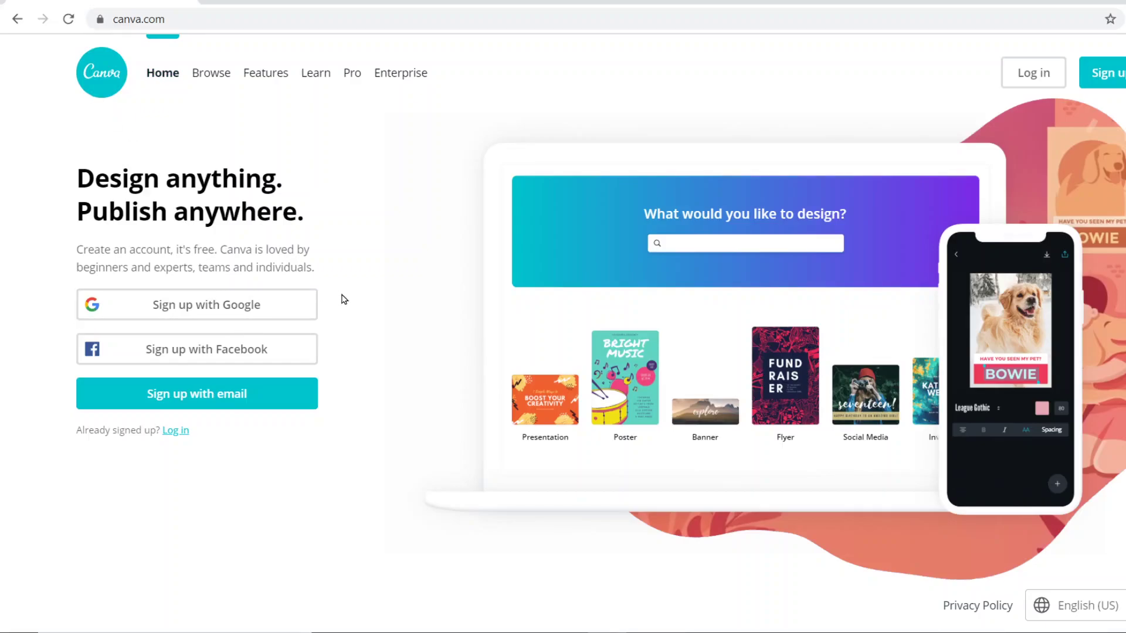
- Sign in with the Google account and search for the YouTube Thumbnail design type
left_click(249, 303)
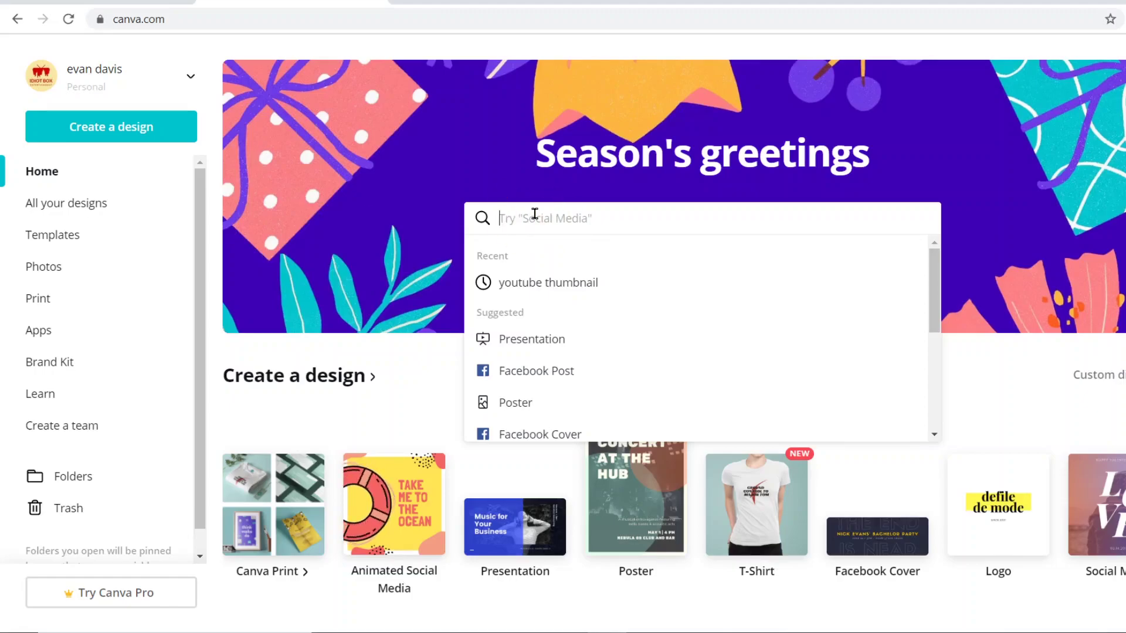
type("youtube")
left_click(554, 320)
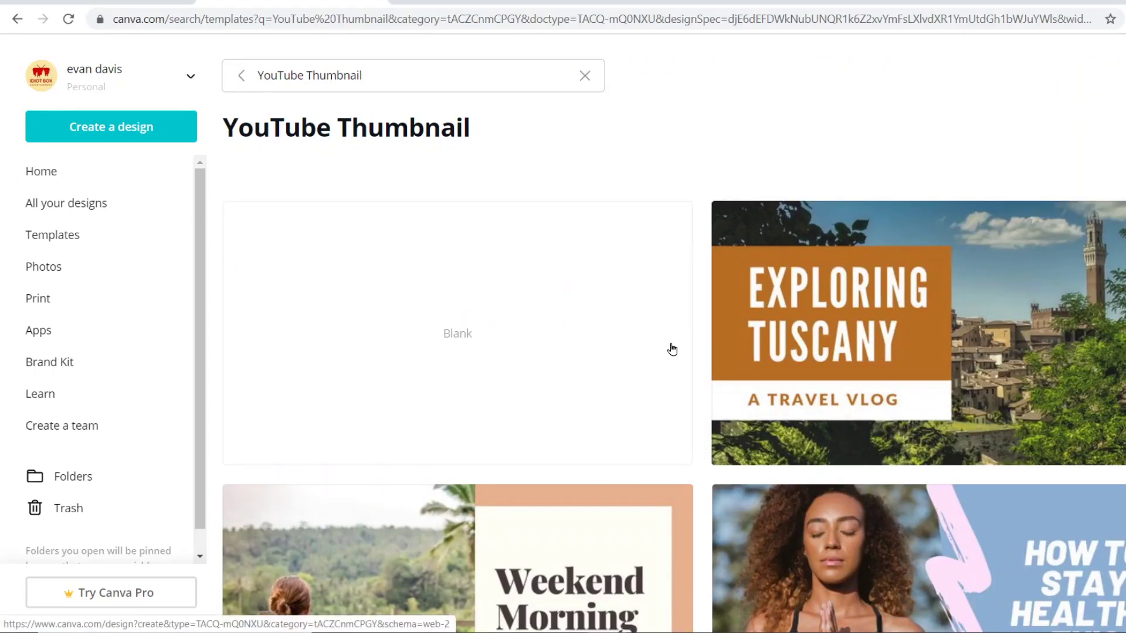
- Look through the YouTube Thumbnail templates and start a blank thumbnail design
scroll(672, 350, "down", 4)
scroll(672, 349, "down", 2)
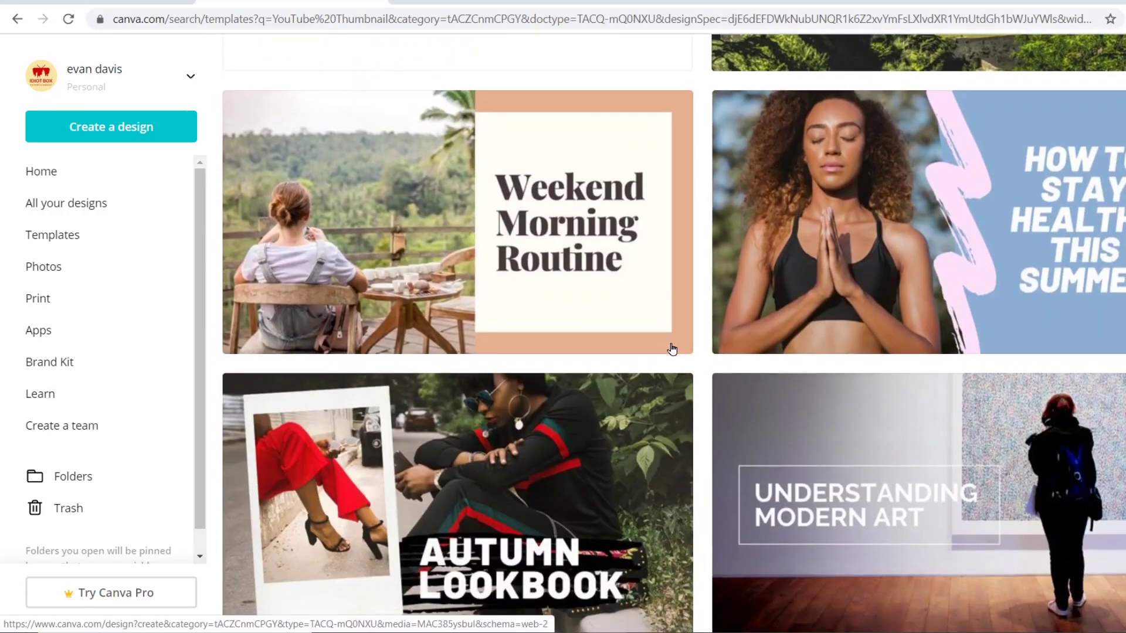
scroll(672, 350, "down", 5)
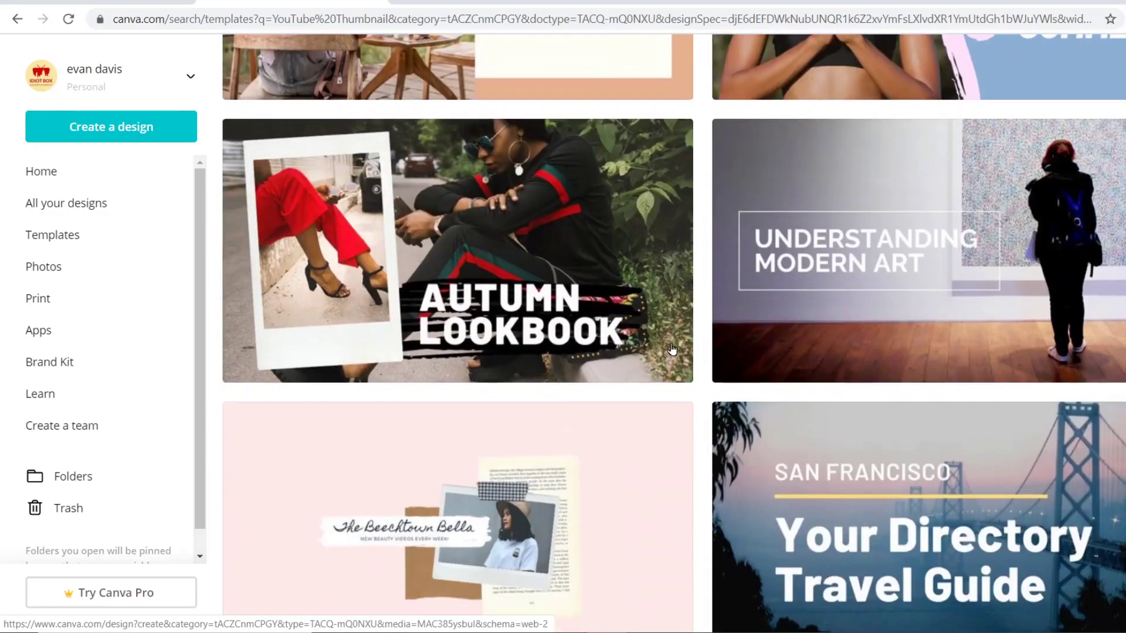
scroll(672, 350, "up", 11)
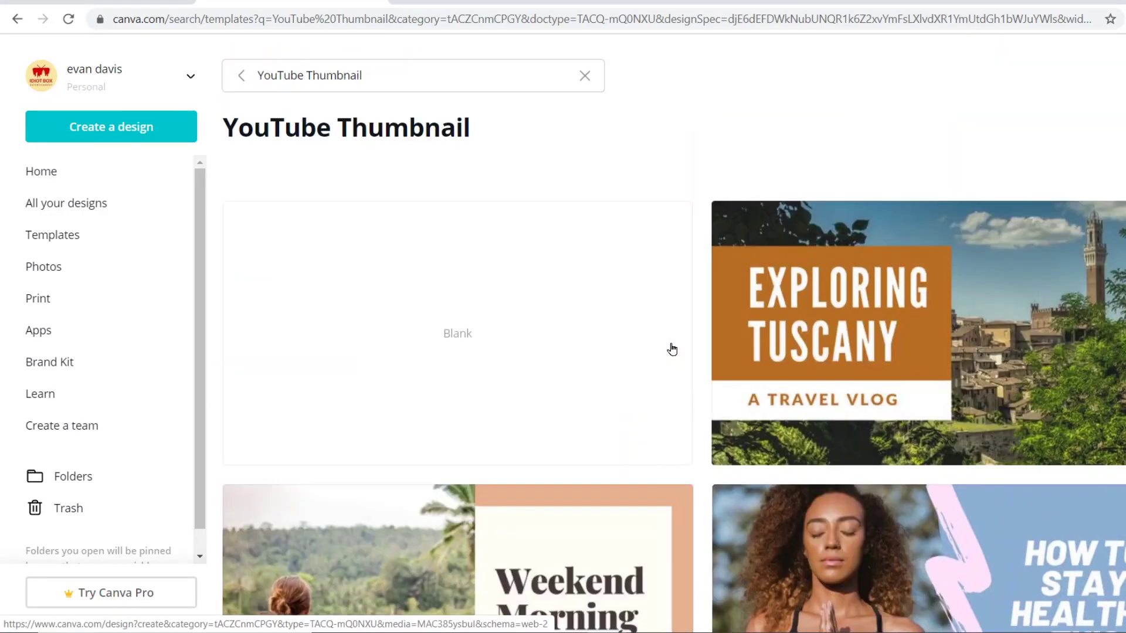
left_click(494, 340)
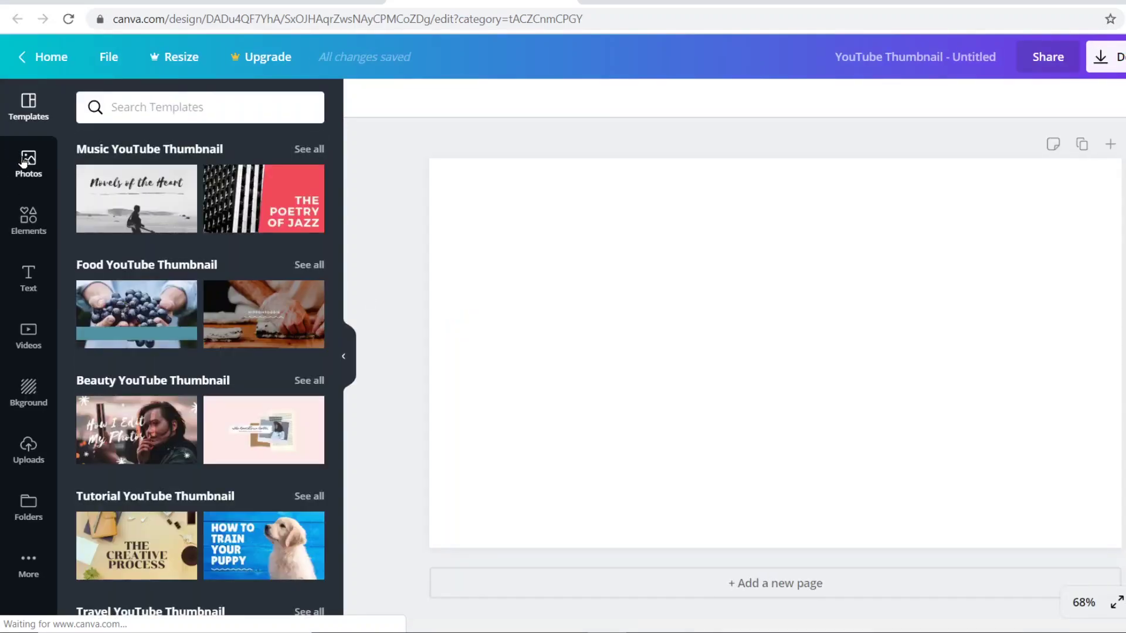
- Show all Music YouTube Thumbnail templates and apply the "Wild Blue Yonder" one to the blank page
left_click(307, 150)
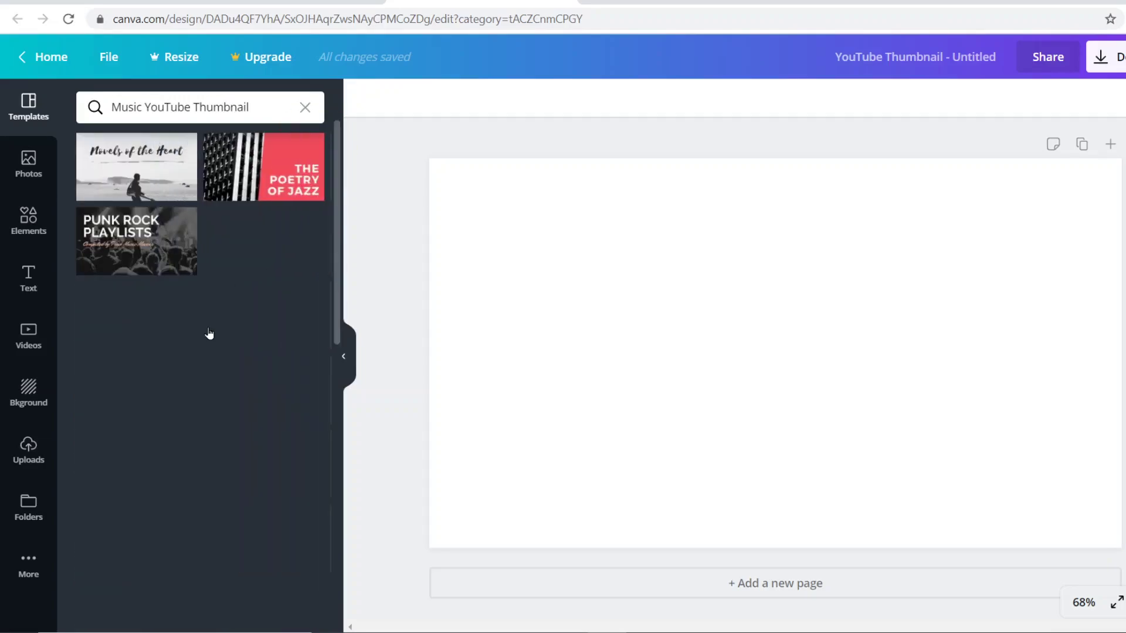
scroll(210, 333, "down", 3)
scroll(209, 333, "down", 15)
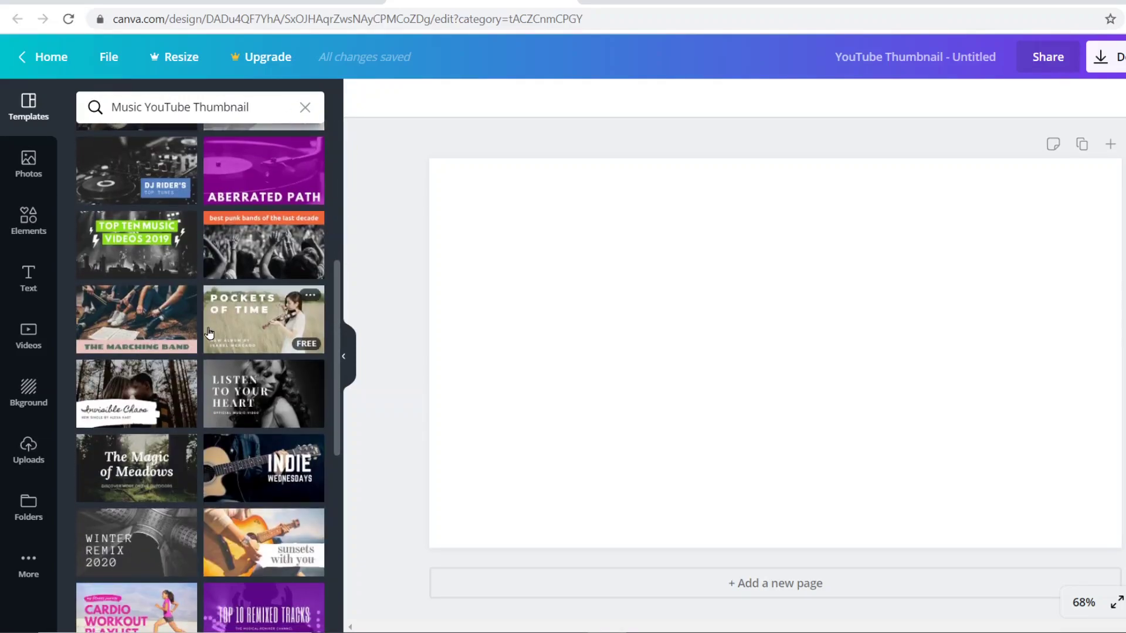
scroll(210, 333, "down", 10)
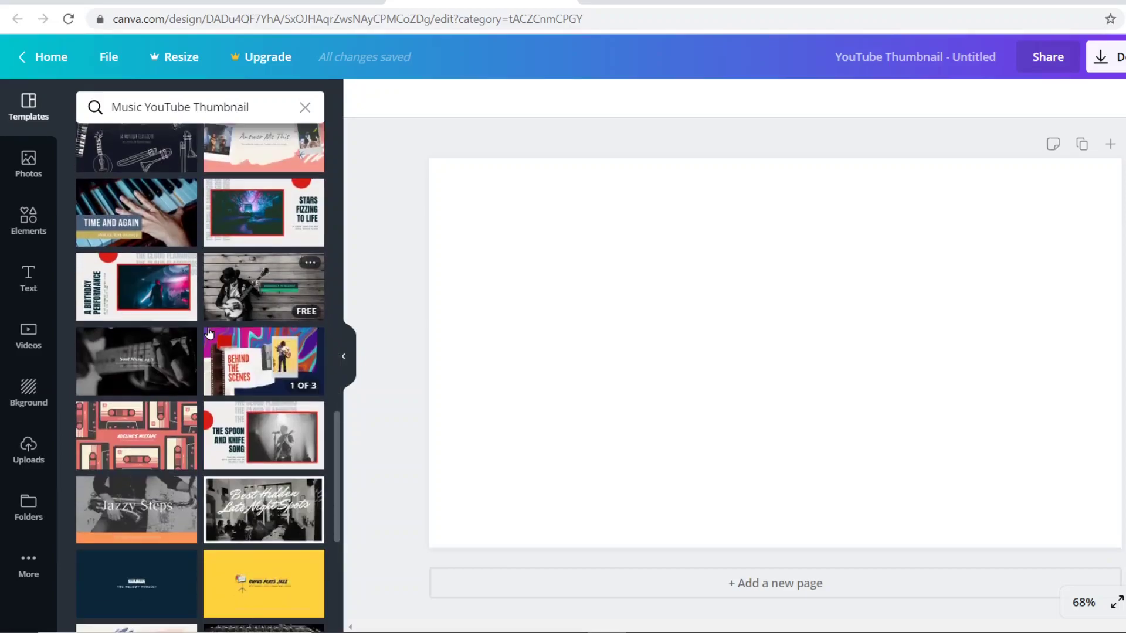
scroll(209, 333, "down", 15)
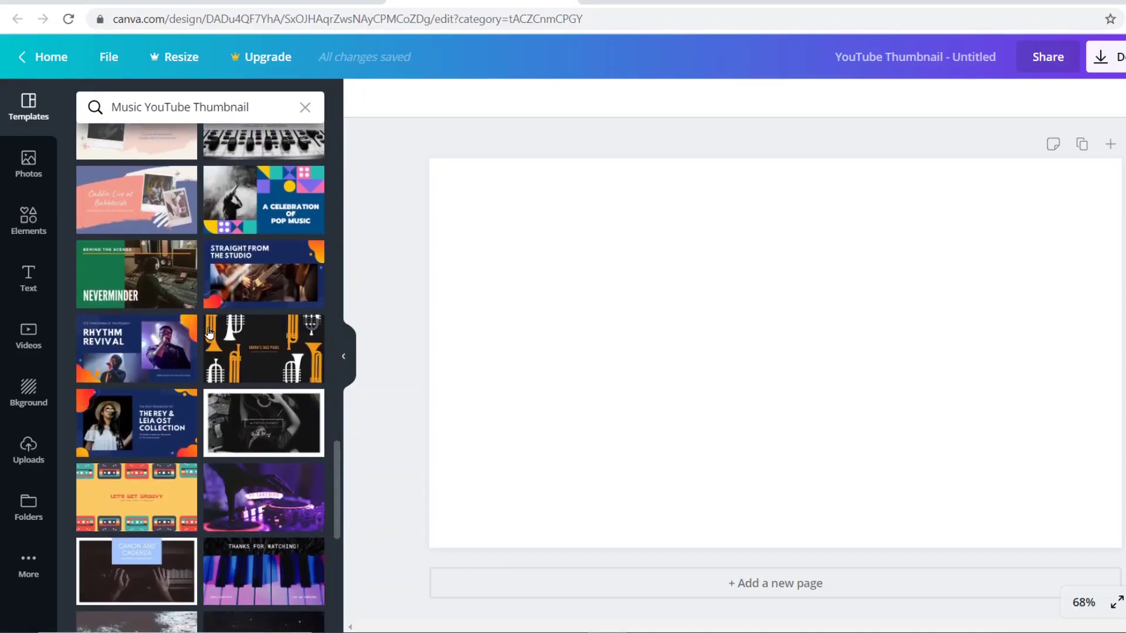
scroll(209, 333, "down", 10)
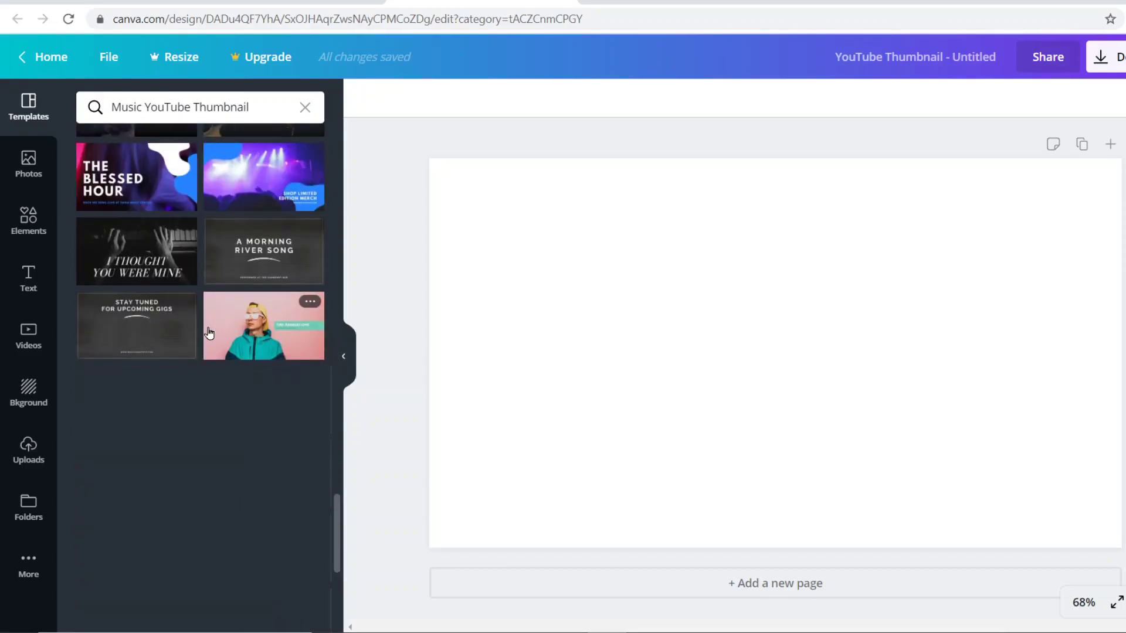
left_click(264, 445)
- Replace the template's "Wild Blue Yonder" heading with "How to Make Thumbnails for FREE"
left_click(933, 302)
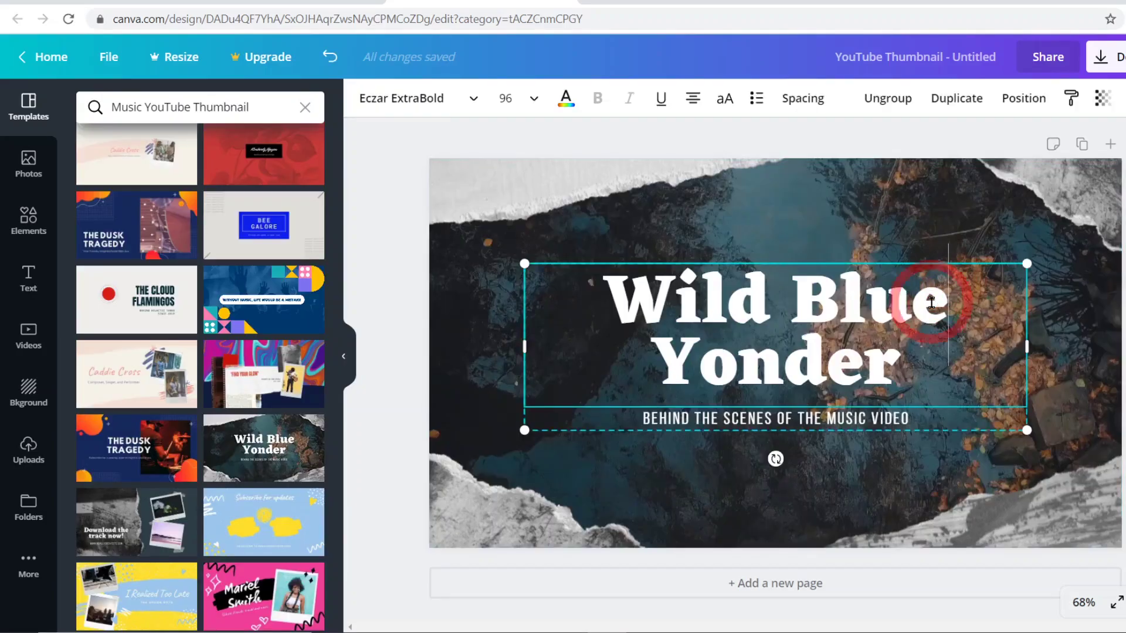
left_click(931, 302)
key("BackSpace")
key("BackSpace")
key("BackSpace")
key("BackSpace")
key("BackSpace")
key("BackSpace")
key("BackSpace")
key("BackSpace")
key("BackSpace")
key("BackSpace")
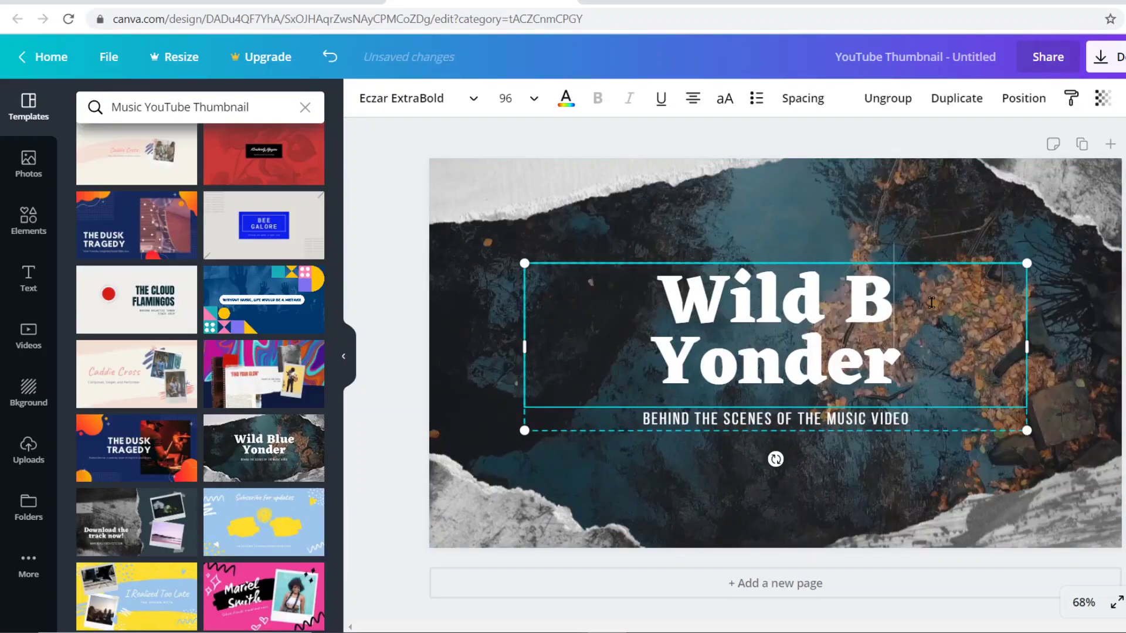
left_click(900, 351)
key("BackSpace")
key("BackSpace")
key("BackSpace")
key("BackSpace")
key("BackSpace")
key("BackSpace")
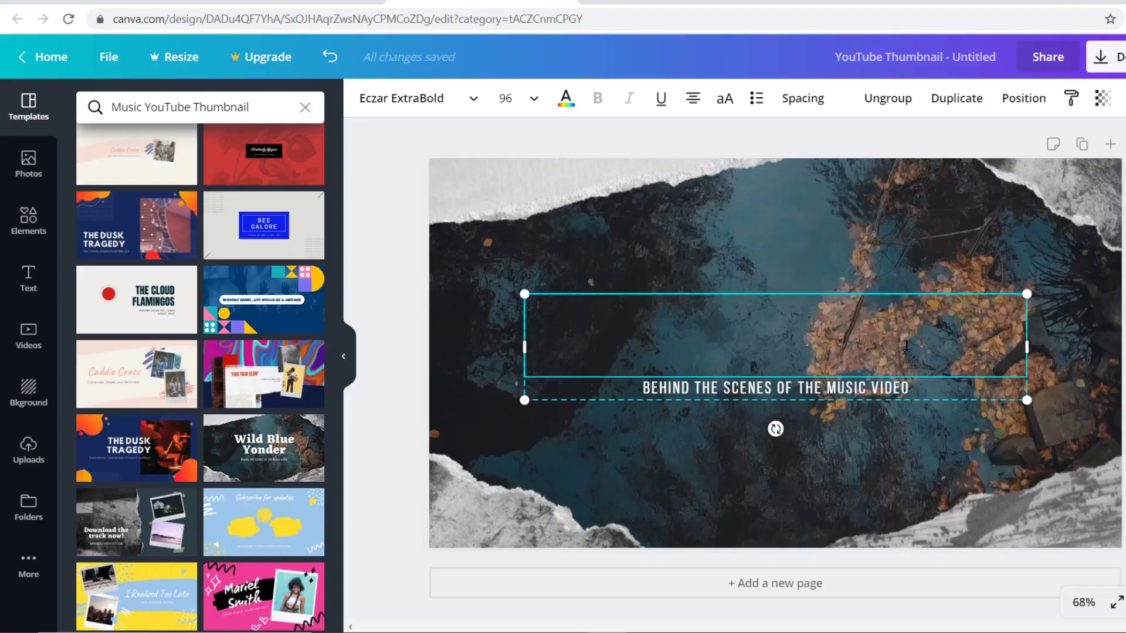
type("How to")
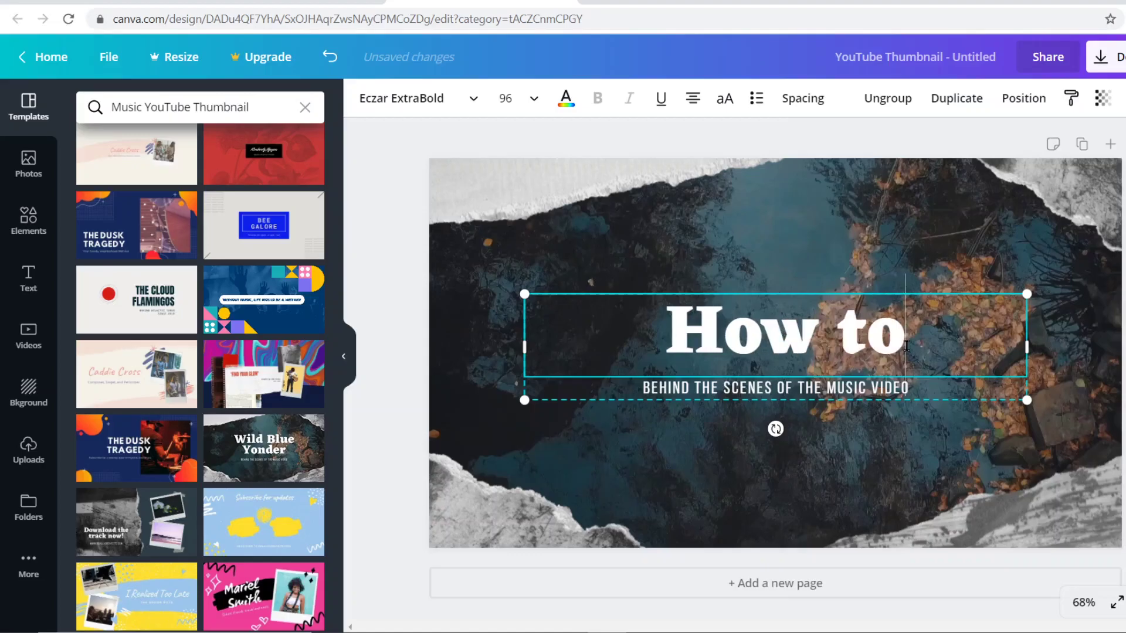
type(" Mak")
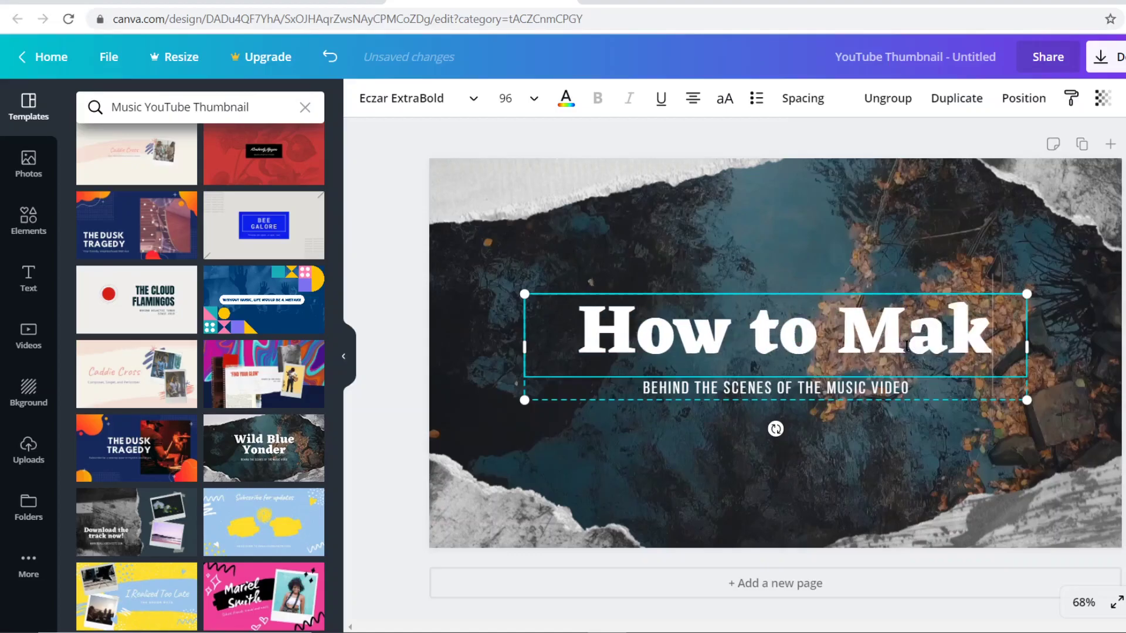
type("e T")
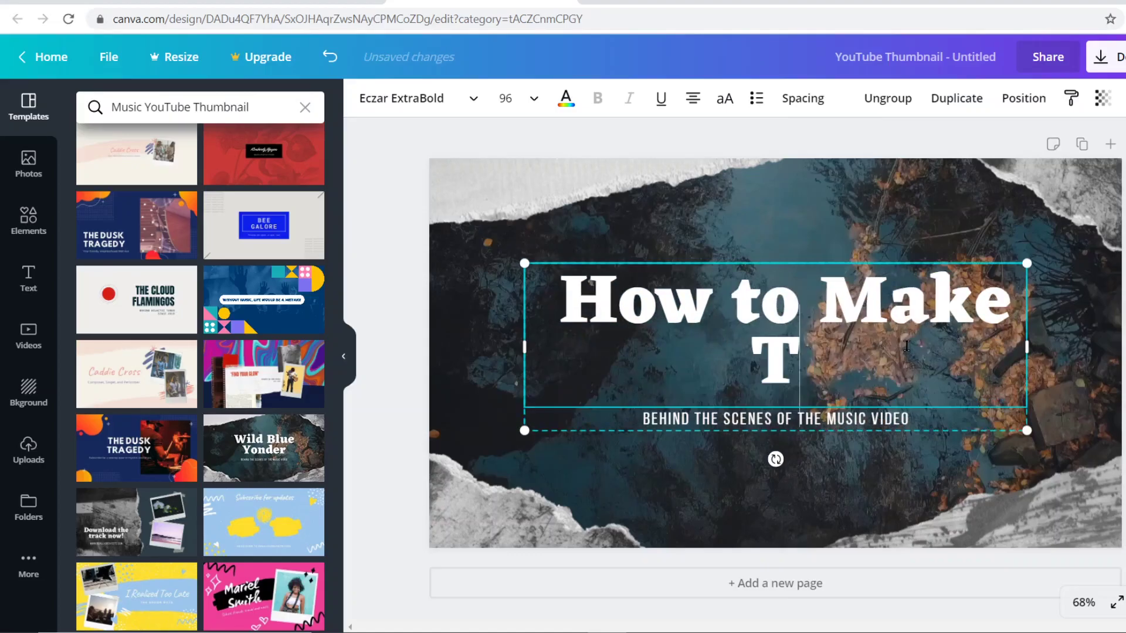
type("humbnails")
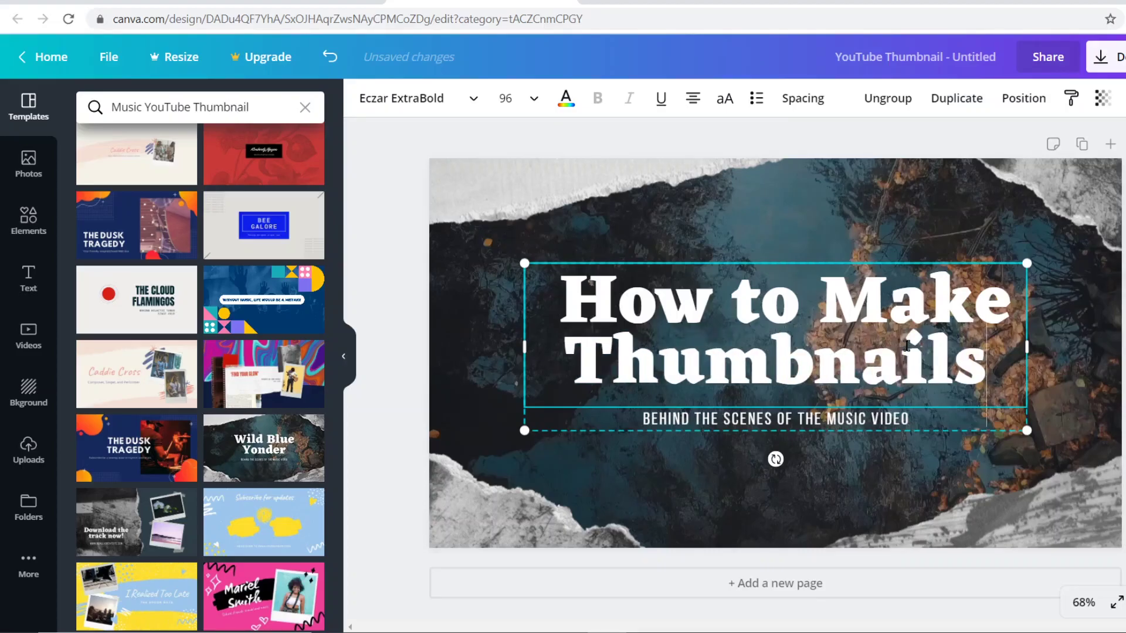
type(" for F")
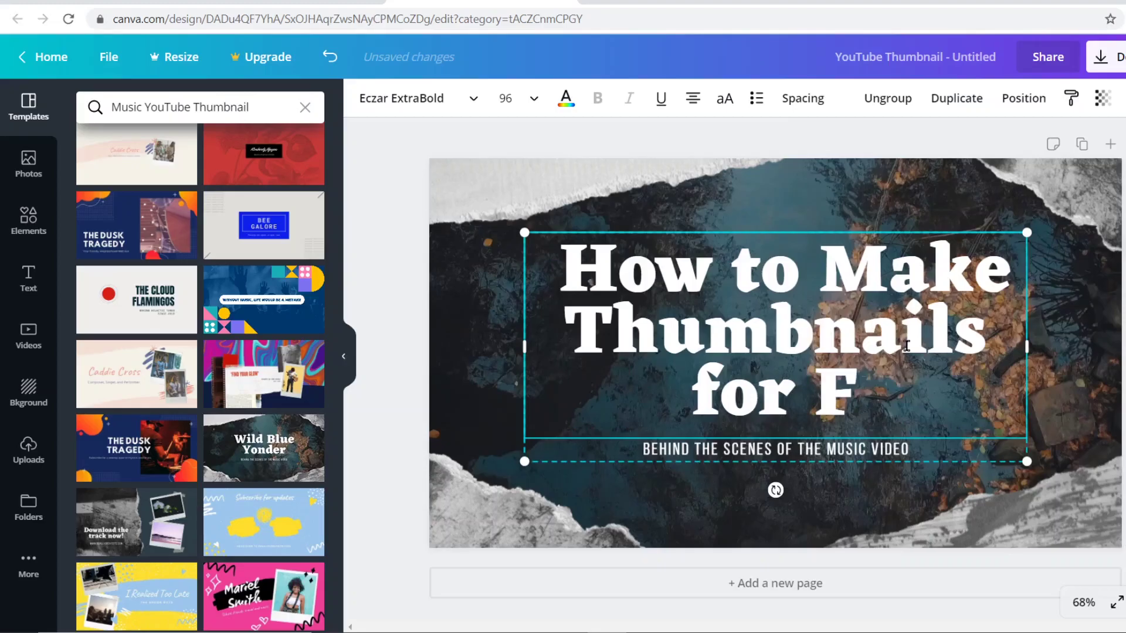
type("REE")
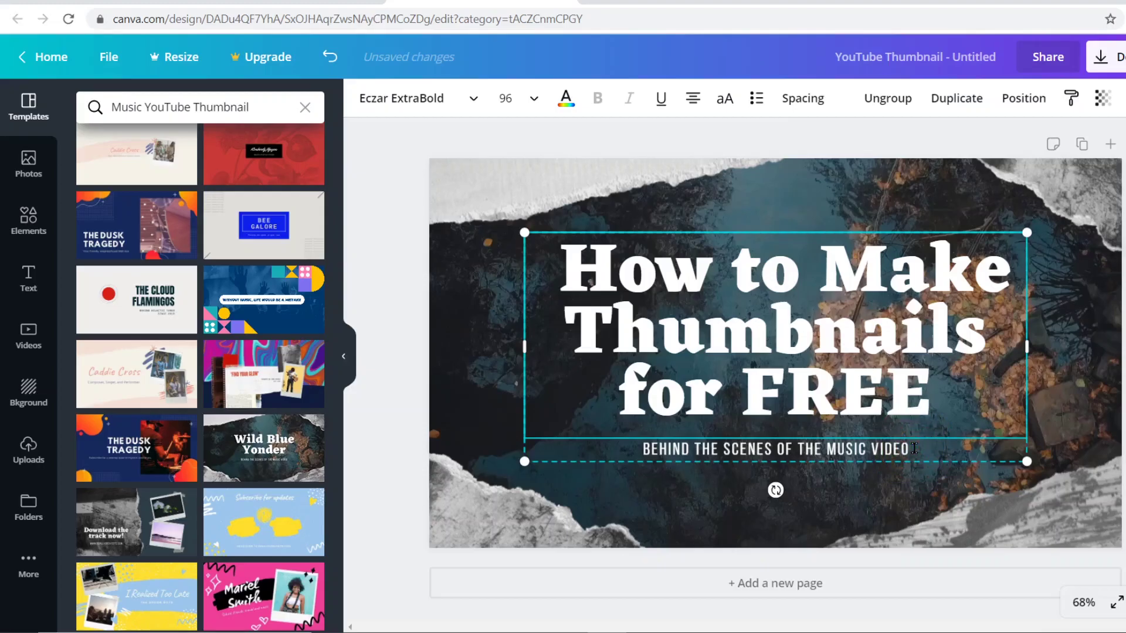
left_click(903, 501)
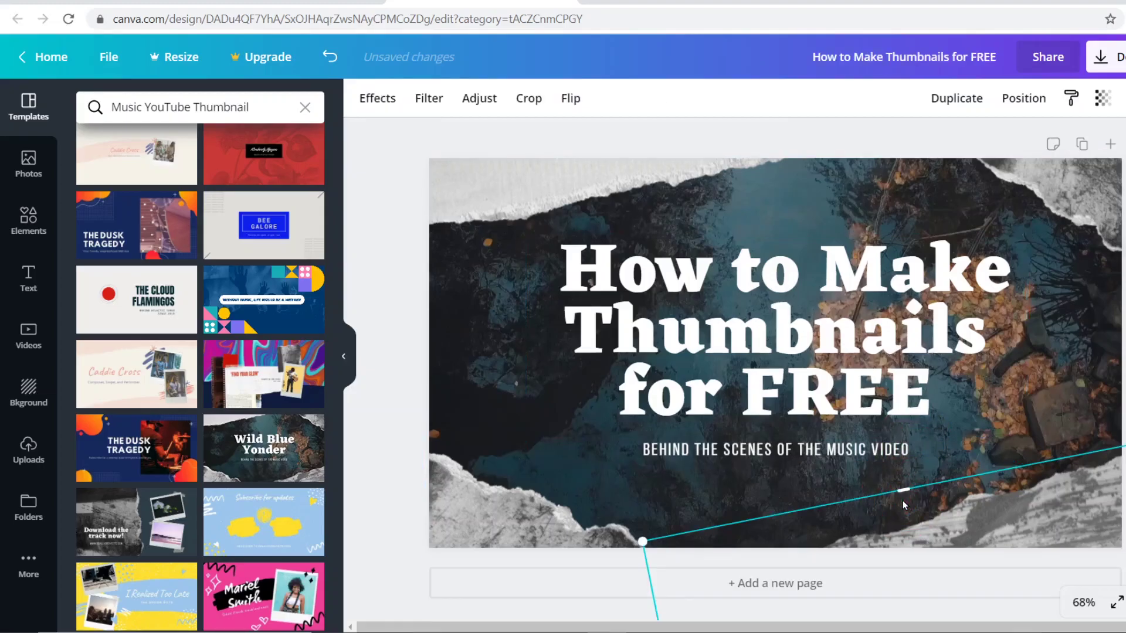
- Replace the subtitle under the heading with "NO SKILLS REQUIRED!!!"
left_click(779, 454)
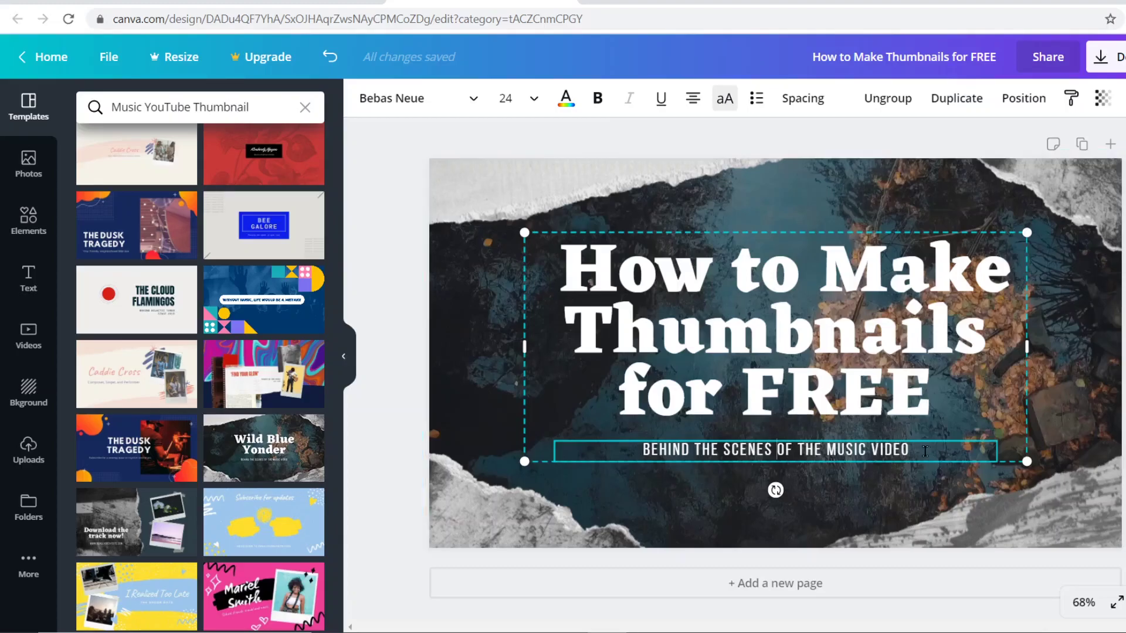
key("BackSpace")
key("BackSpace")
key("BackSpace")
key("BackSpace")
key("BackSpace")
key("BackSpace")
key("BackSpace")
key("BackSpace")
key("BackSpace")
key("BackSpace")
key("BackSpace")
key("BackSpace")
key("BackSpace")
key("BackSpace")
key("BackSpace")
key("BackSpace")
key("BackSpace")
key("BackSpace")
key("BackSpace")
key("BackSpace")
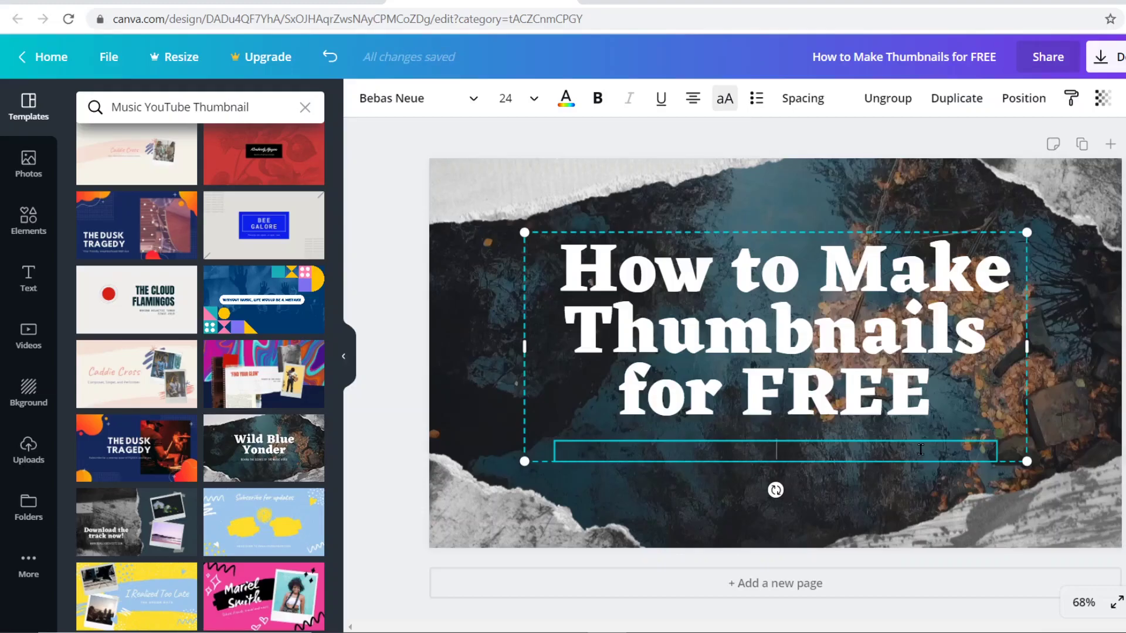
type("NO SKILLS REQUIRED")
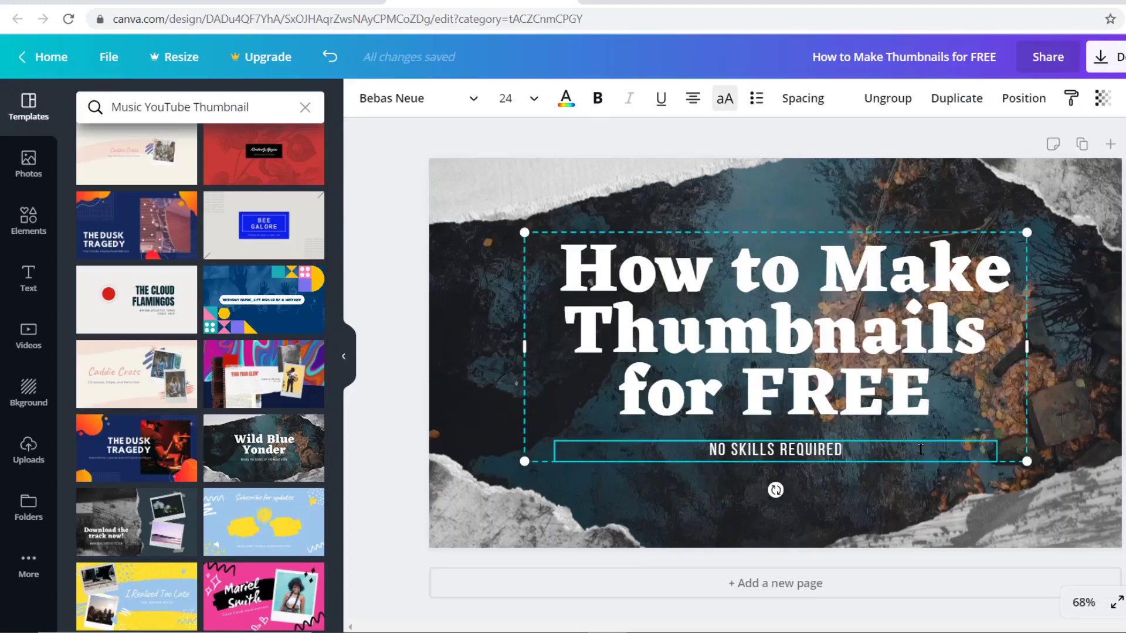
type("!!!")
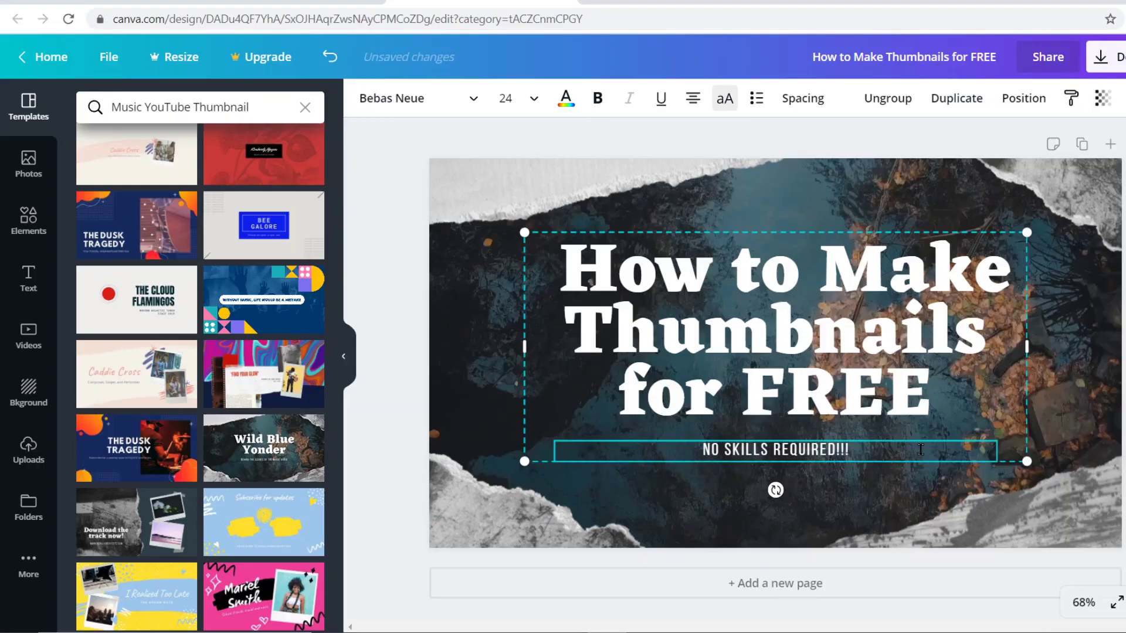
- Add an exclamation mark after "FREE" at the end of the heading and deselect the text
left_click(935, 386)
double_click(935, 386)
left_click(934, 386)
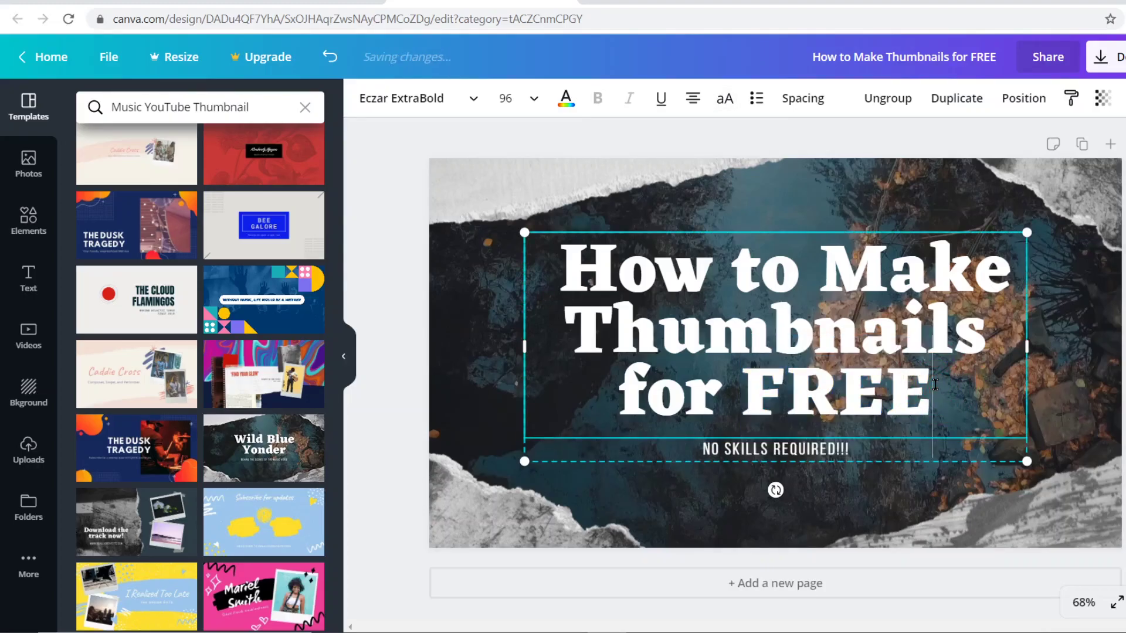
type("!")
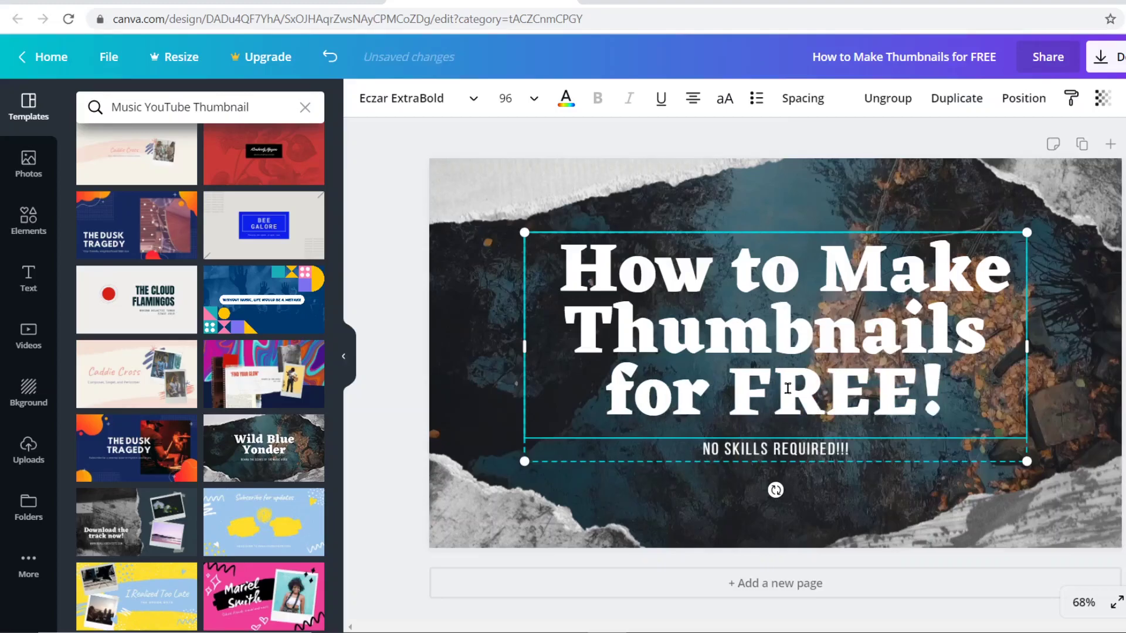
left_click(386, 404)
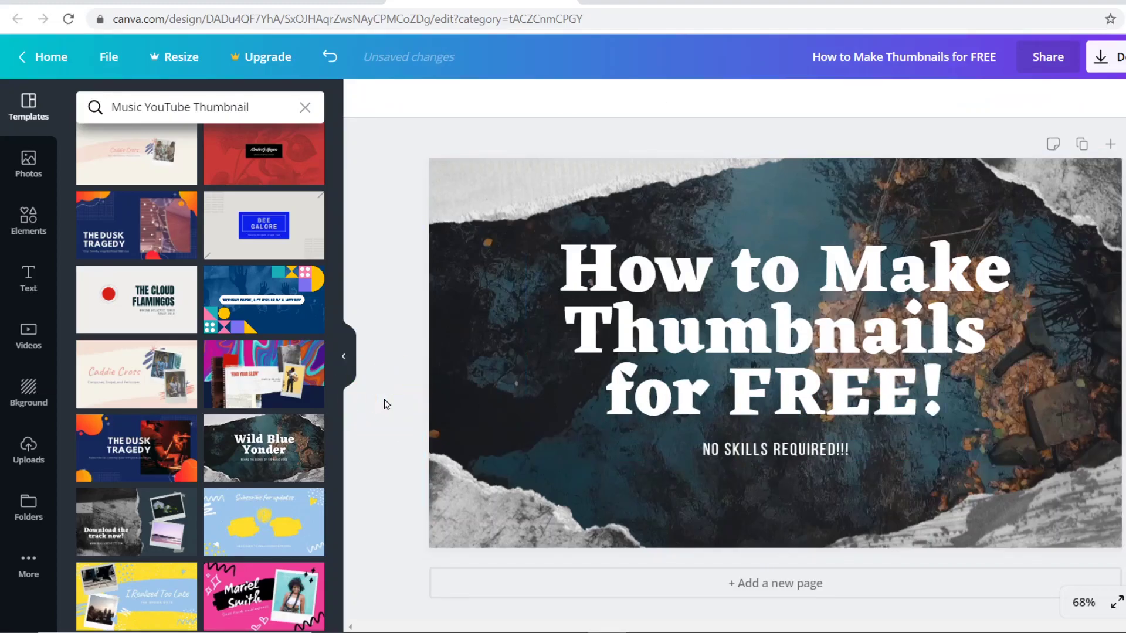
- Preview the thumbnail's background video and download the design with the Video file type
left_click(786, 497)
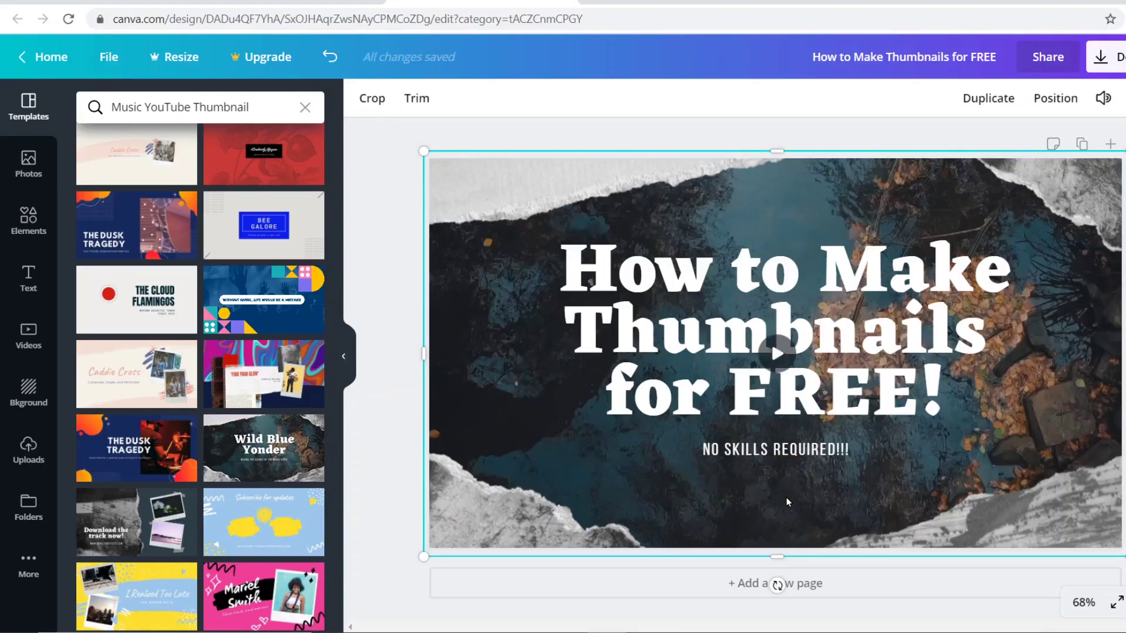
left_click(776, 349)
left_click(1116, 64)
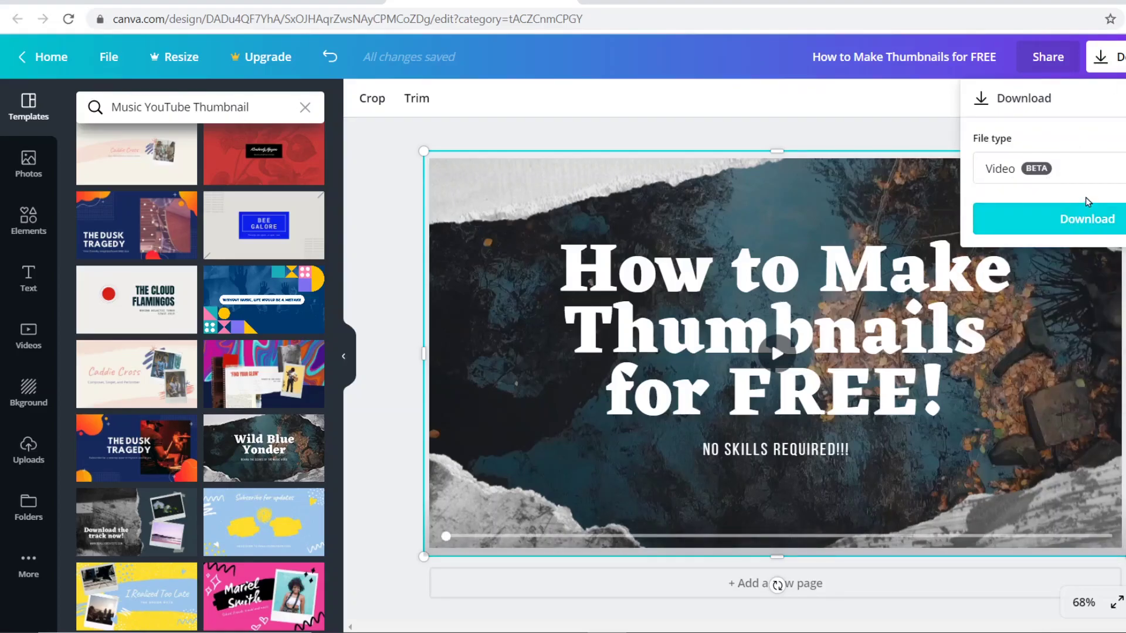
left_click(1094, 217)
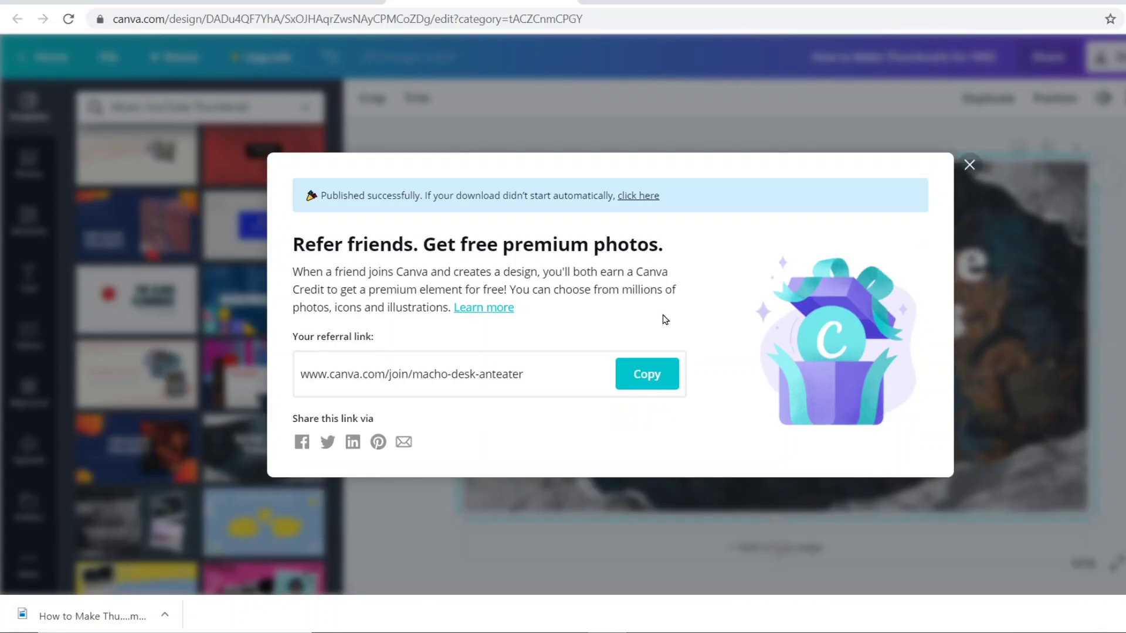
- Copy the referral link and open the downloaded "How to Make Thumbnails for FREE" MP4 from its folder
left_click(645, 372)
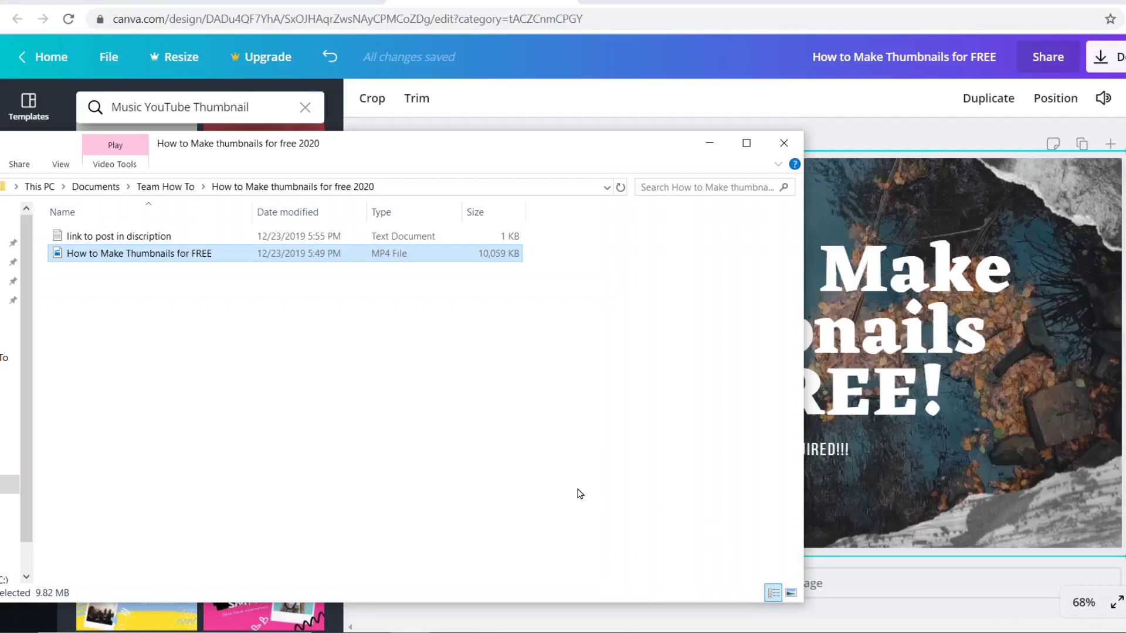
double_click(224, 255)
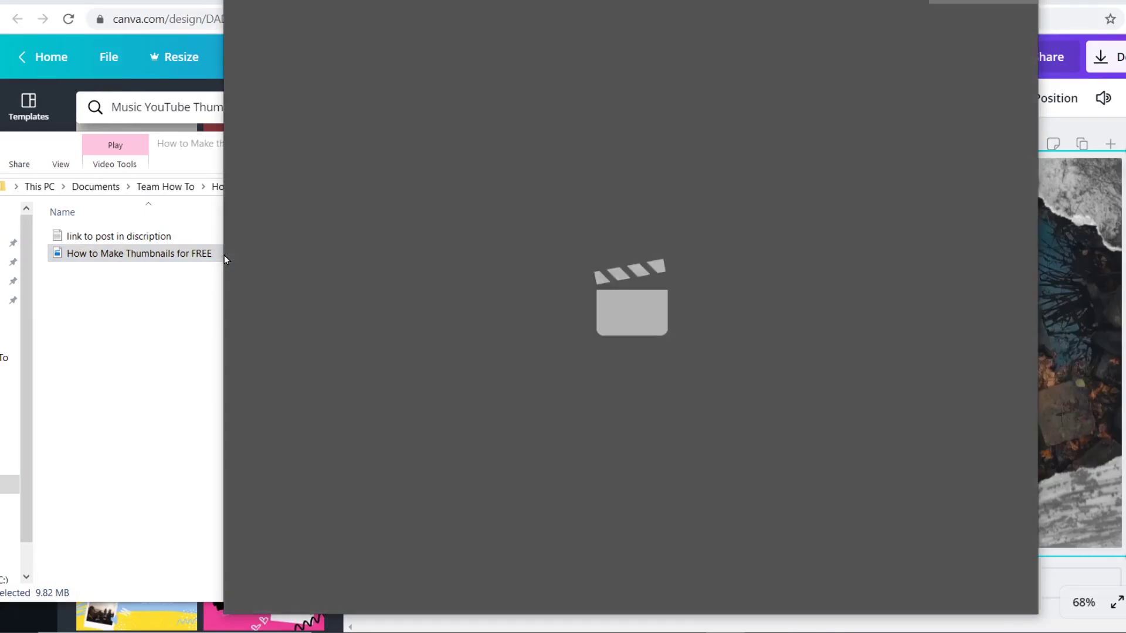